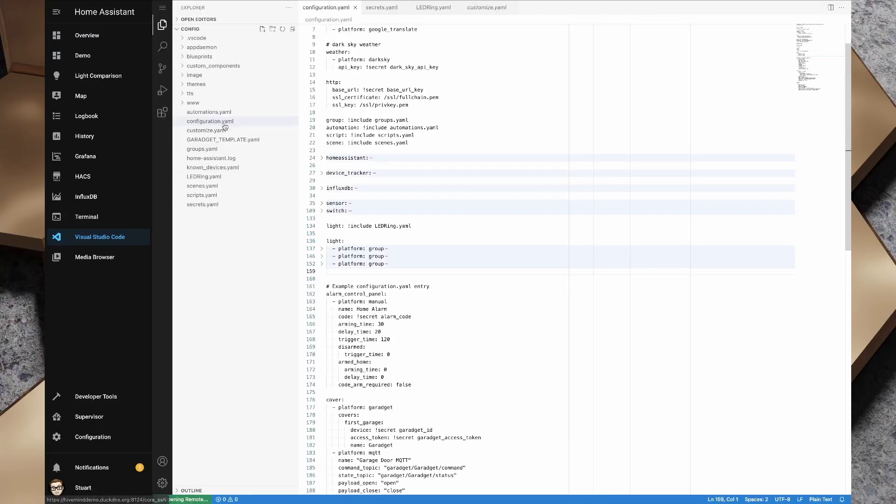
Open a new indented line below light.dining_4, after the three group entries in configuration.yaml
left_click(226, 122)
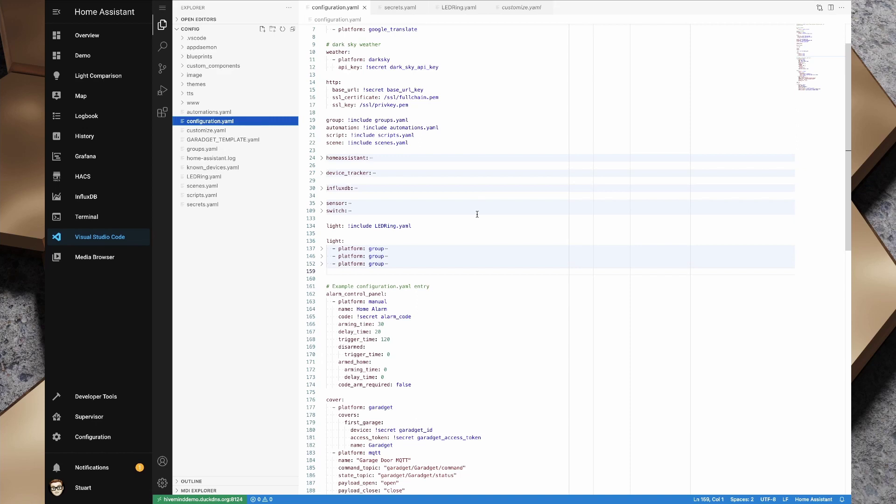
left_click(401, 266)
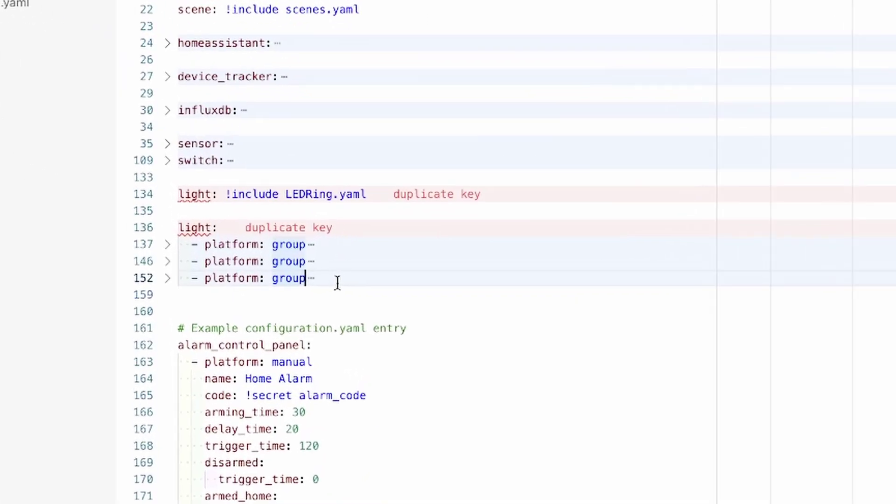
key("Return")
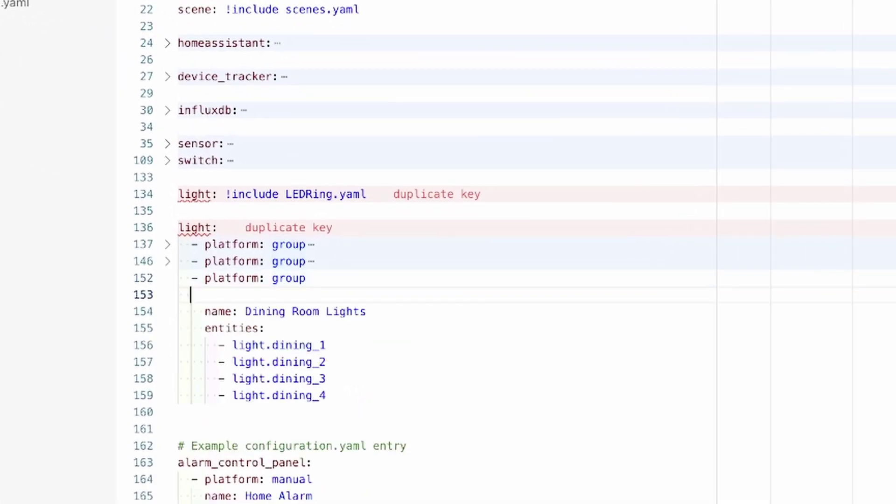
key("BackSpace")
key("BackSpace")
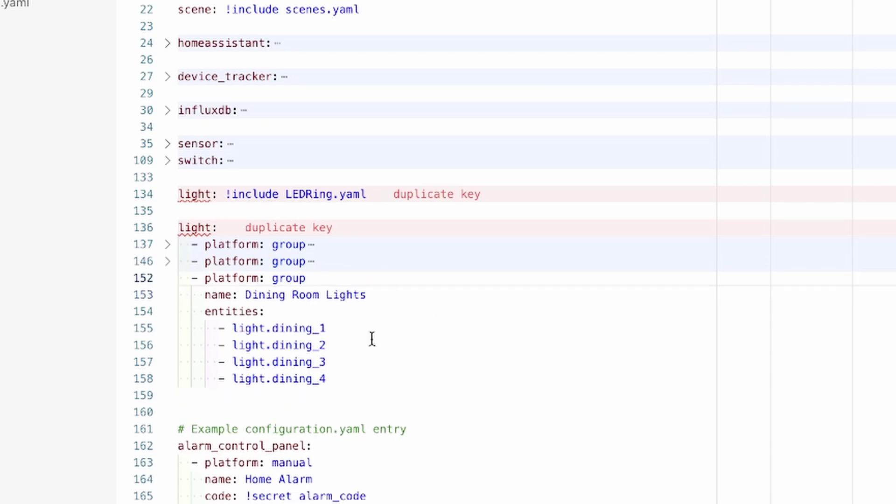
left_click(367, 378)
key("Return")
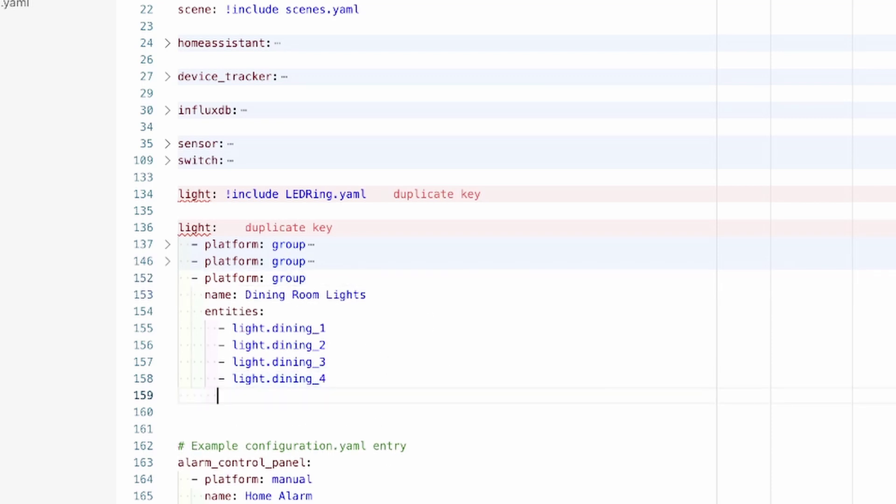
left_click(168, 263)
Add a '- platform: switch' light named Hallway Light 1 with entity_id switch.plug_158d00035565ea
left_click(168, 261)
left_click(169, 279)
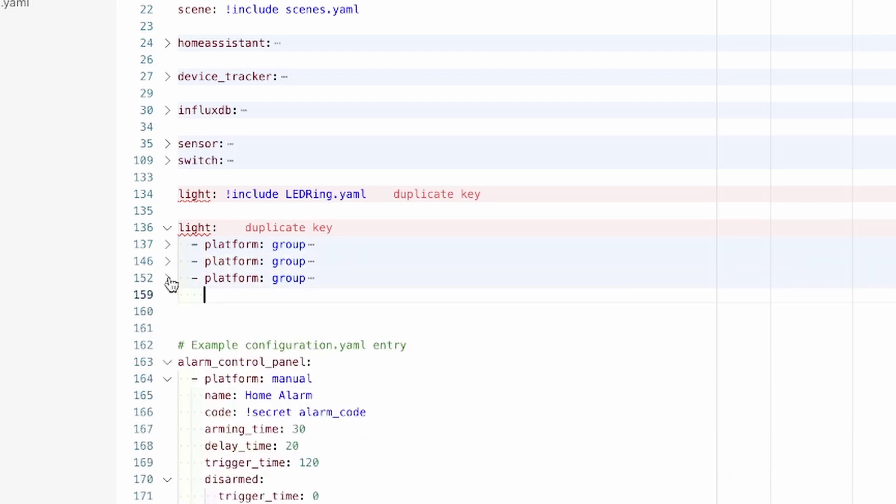
key("BackSpace")
type("- platfo")
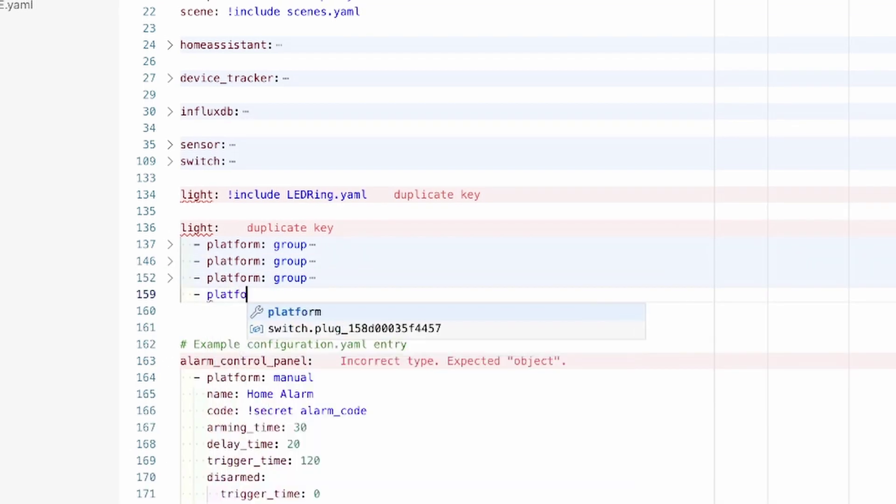
type("rm: switch")
key("Return")
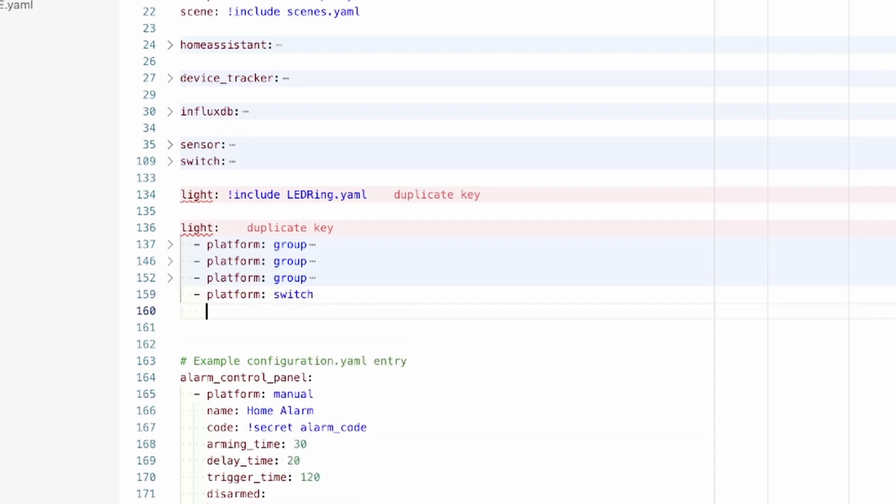
type("name: ")
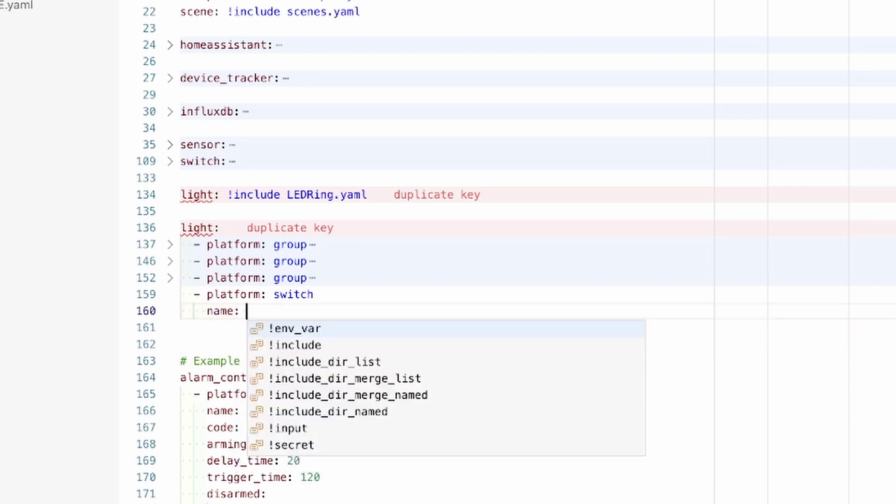
type("Hallway Light 1")
key("Return")
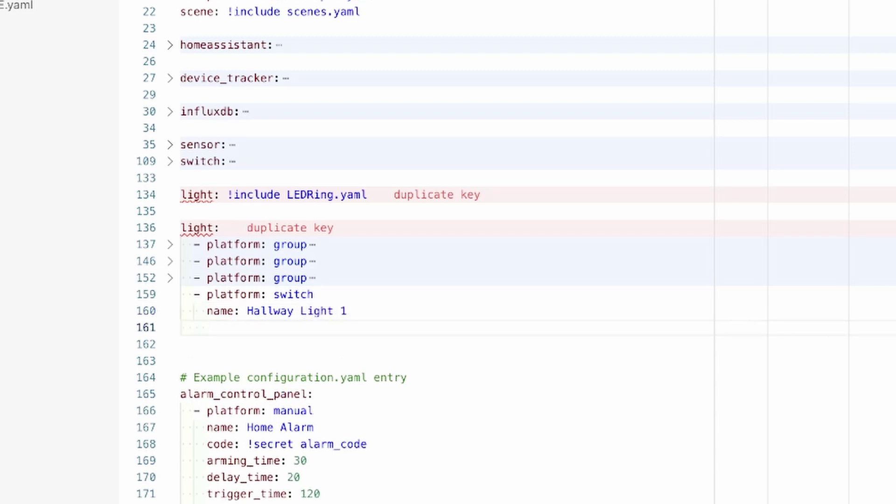
type("entity_")
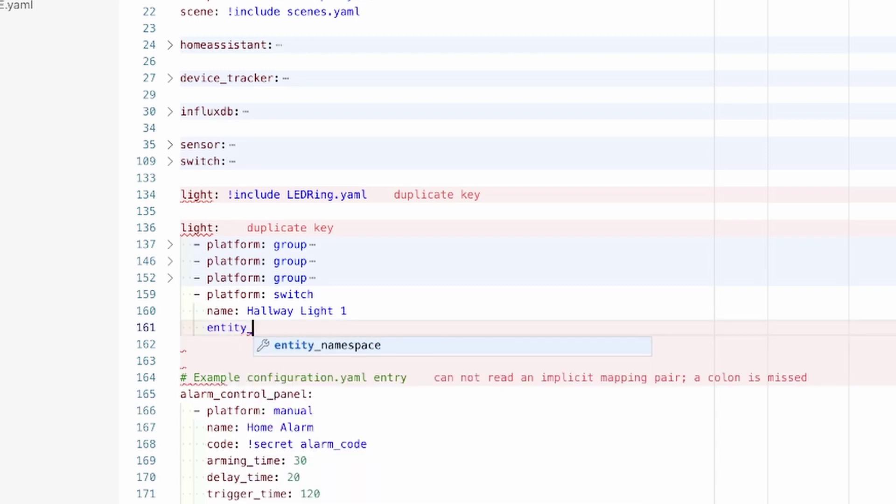
type("id: ")
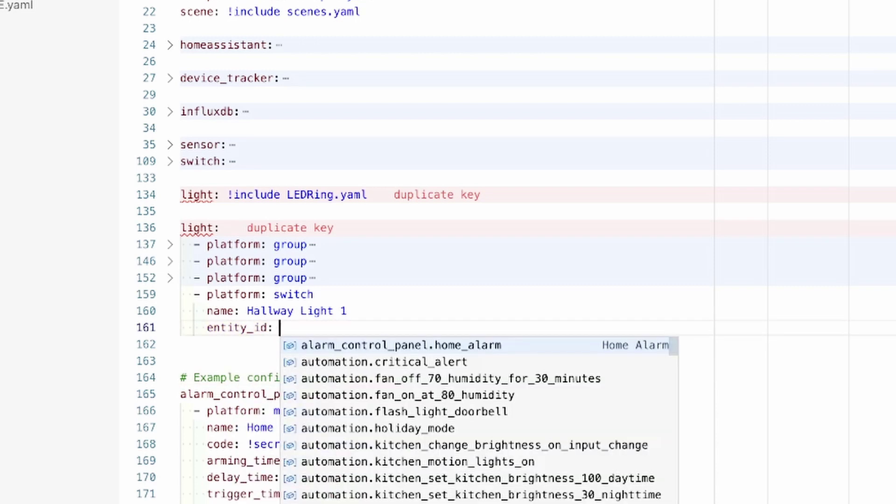
type("switch.")
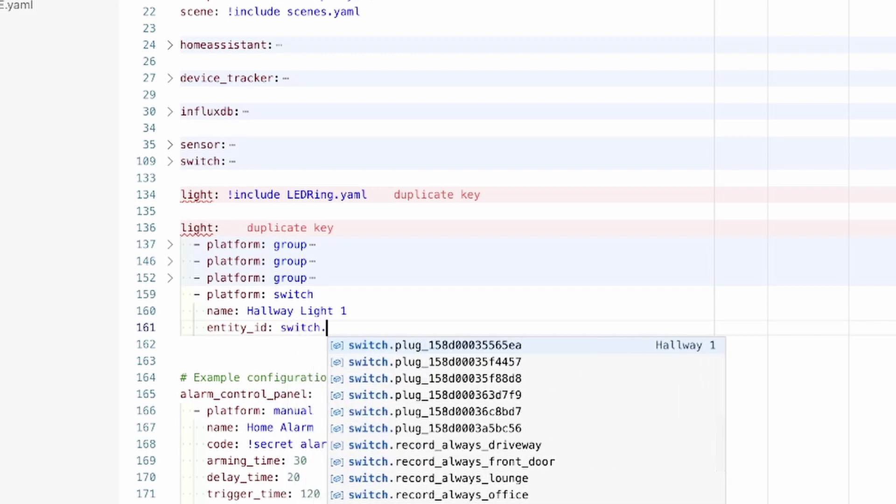
left_click(697, 353)
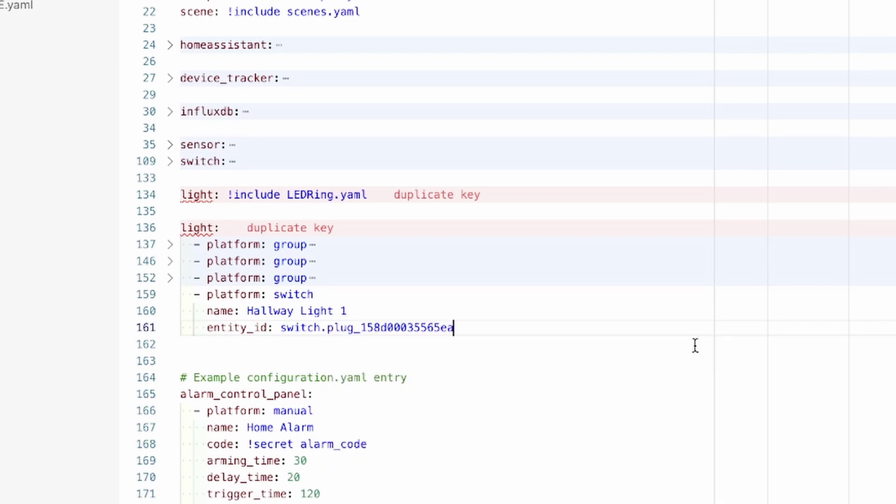
key("Return")
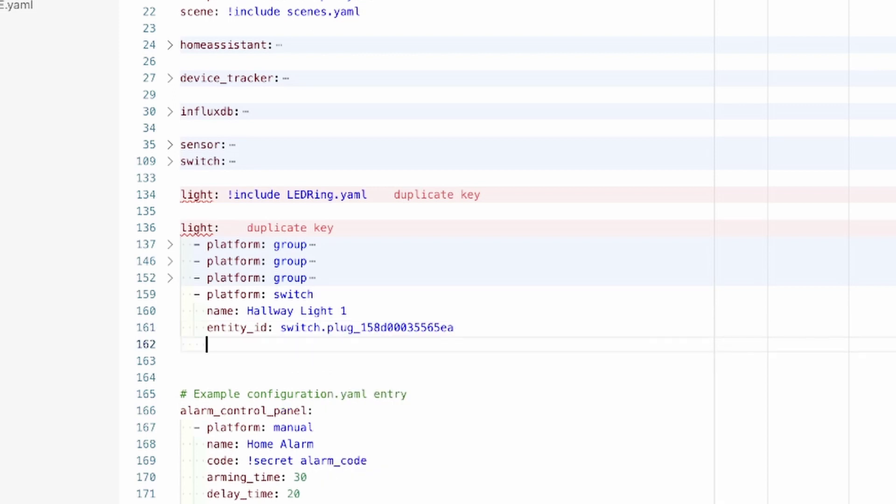
Start a second '- platform: switch' list item under light:
key("BackSpace")
key("ctrl+space")
type("- platf")
type("orm")
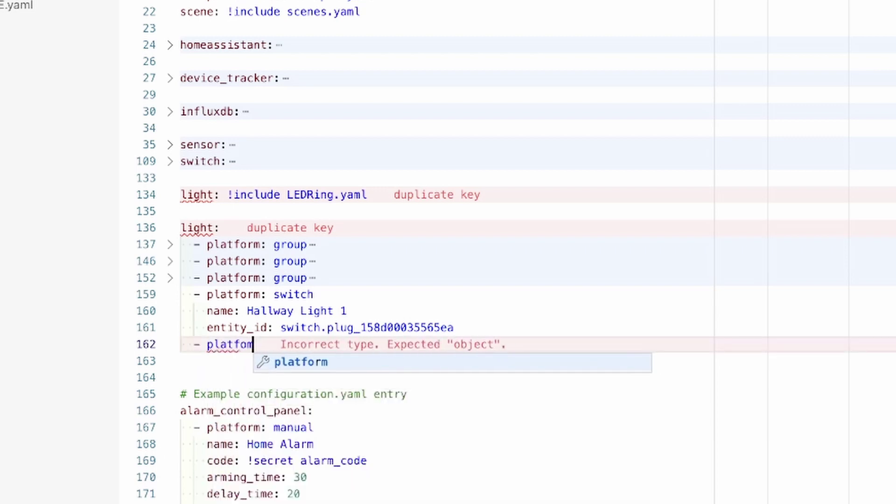
type(":")
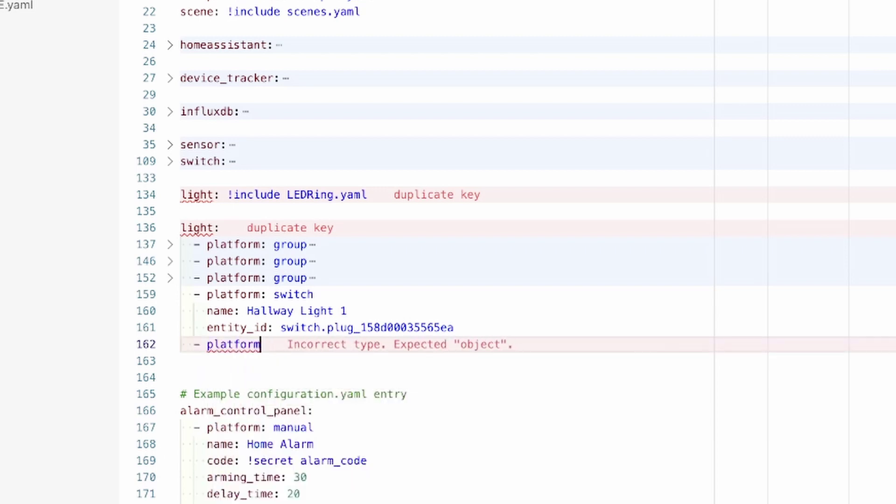
key("ctrl+space")
type("switch")
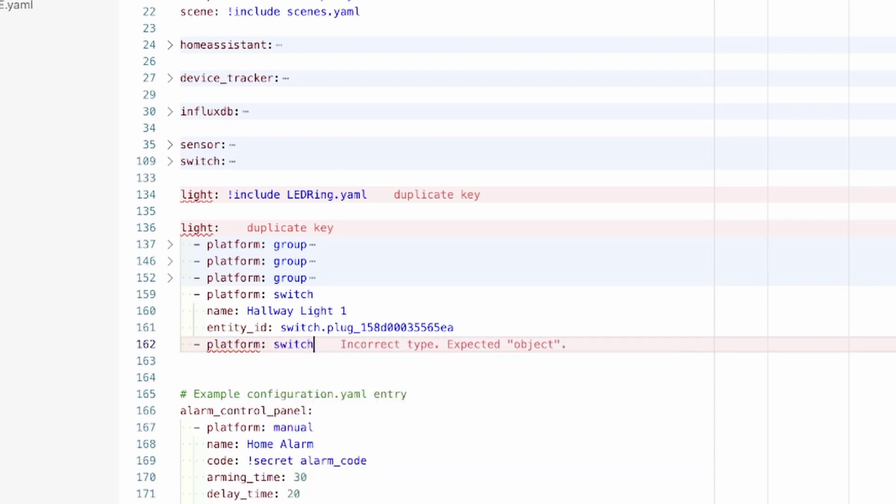
Name it Hallway Light 2 and choose its hallway plug switch entity_id from autocomplete
key("Return")
key("Tab")
type("name:")
key("Escape")
type("Hallway L")
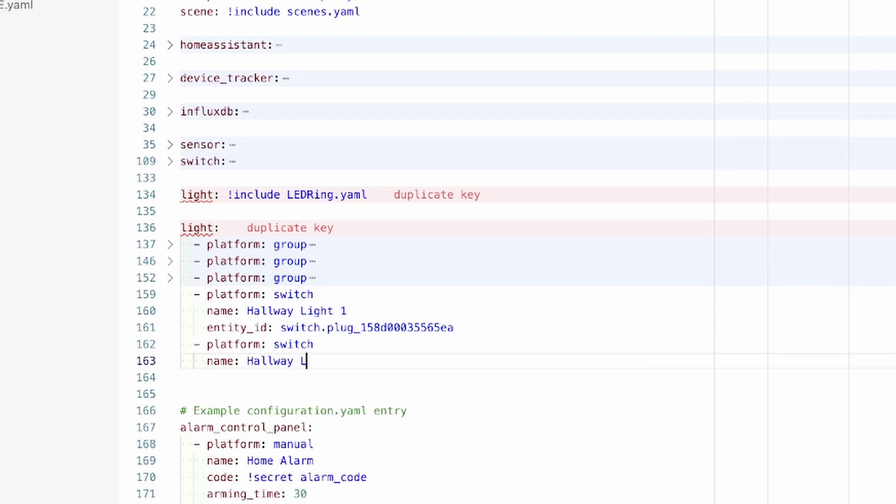
type("ight 2")
key("Return")
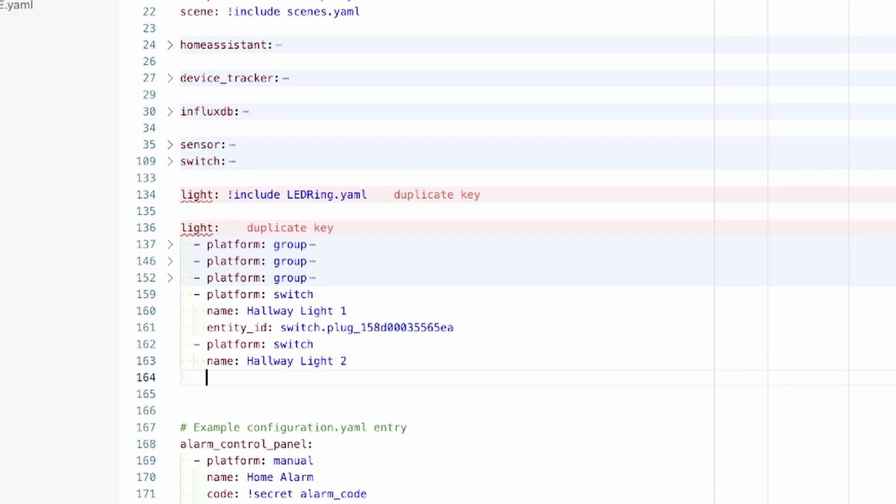
type("entity")
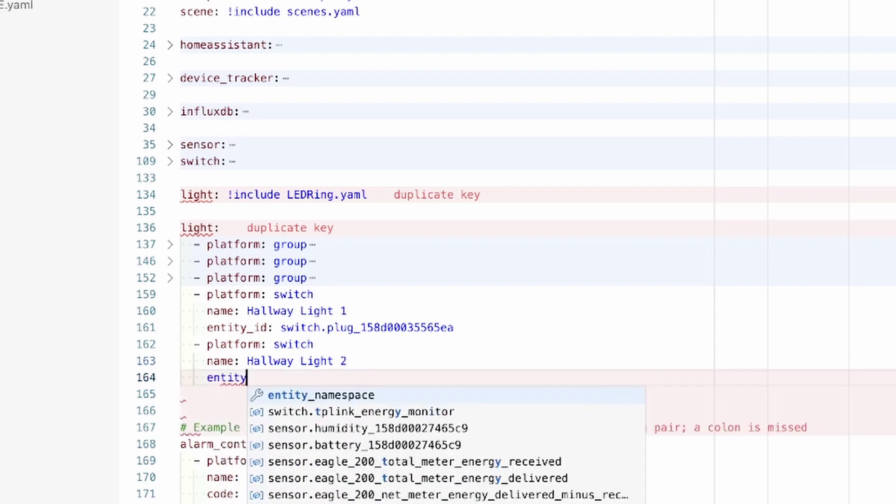
type("_id:")
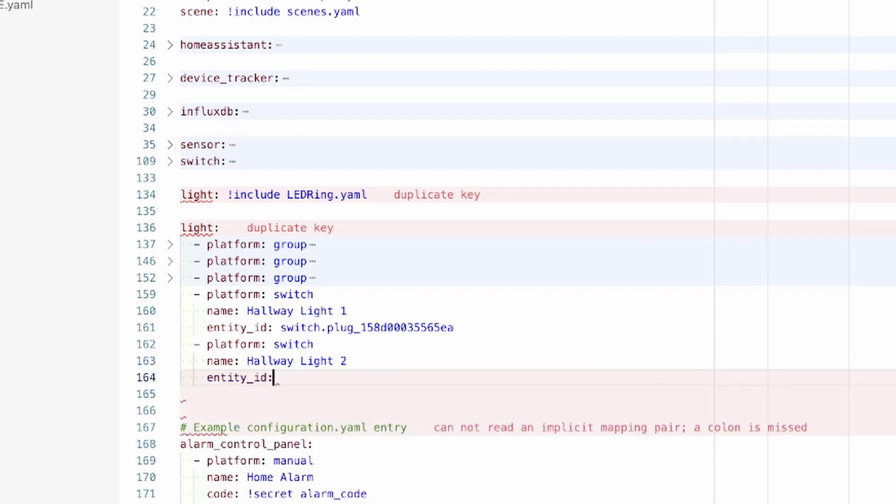
type(" switch")
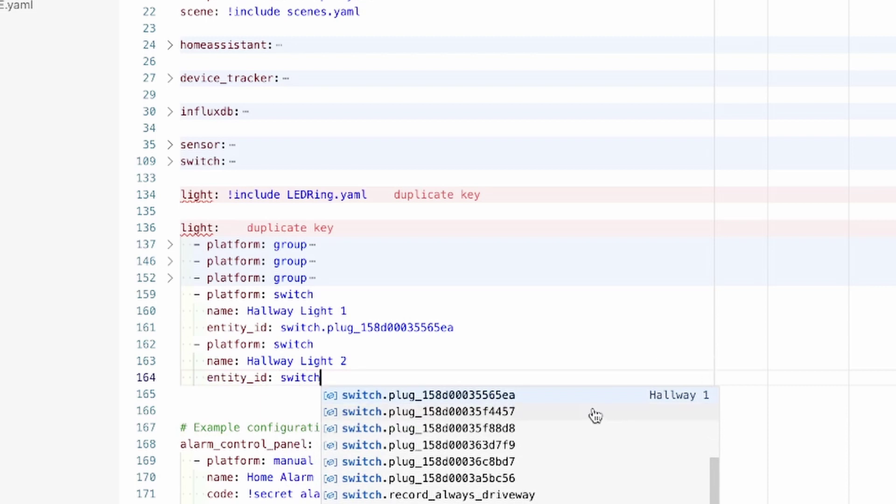
key("Down")
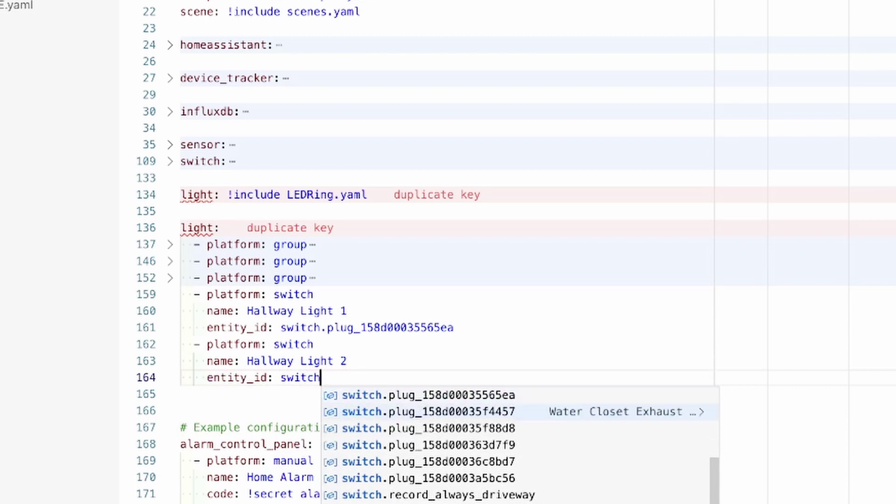
key("Down")
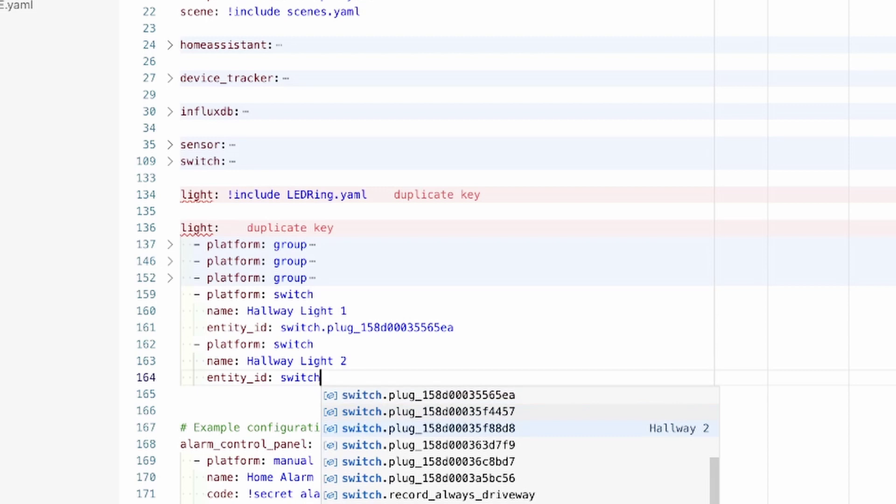
left_click(536, 430)
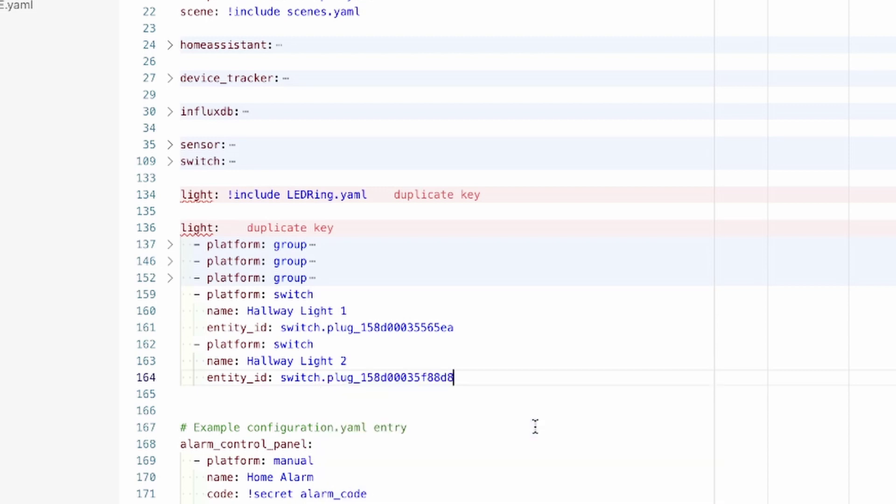
key("Return")
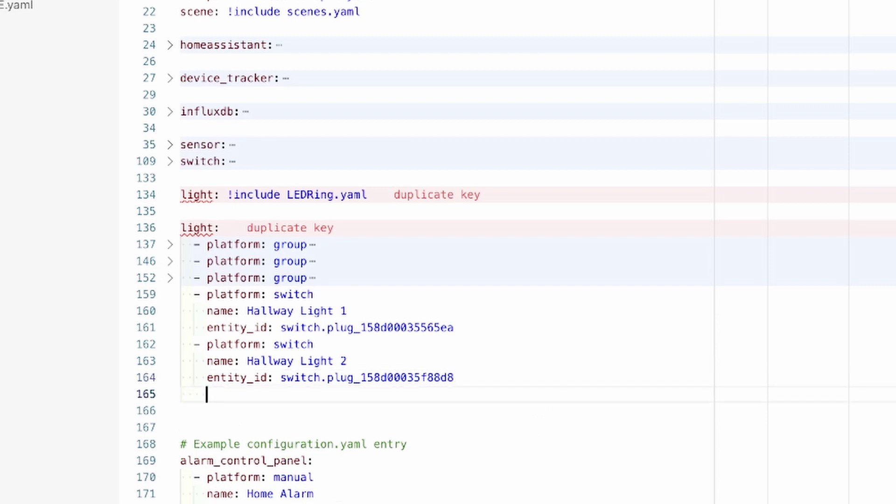
Add switch-platform Hallway Light 3 with entity_id switch.plug_158d000363d7f9
type("- platf")
key("Tab")
type("switch")
key("Return")
key("Tab")
type("name: Hallway Light 3")
key("Return")
type("entity_id: switch.plug_158d000363d7f9")
key("Return")
Add switch-platform Hallway Light 4 with entity_id switch.plug_158d0003a5bc56
key("BackSpace")
type("-platform")
key("ctrl+BackSpace")
key("ctrl+BackSpace")
type("- platf")
key("Tab")
type("switch")
key("Return")
key("Tab")
type("name: Hallway Light 4")
key("Return")
type("entity_id: switch.plug_158d0003a5bc56")
left_click(574, 452)
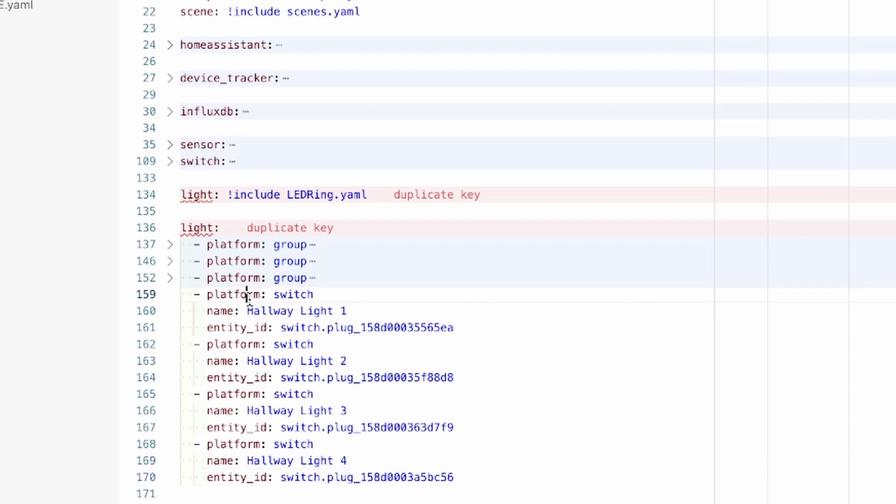
Select and review the new Hallway Light entries, including the entity id on line 170
left_click_drag(249, 299, 348, 461)
left_click(505, 481)
key("ctrl+shift+Left")
key("ctrl+shift+Left")
key("ctrl+shift+Left")
left_click(571, 466)
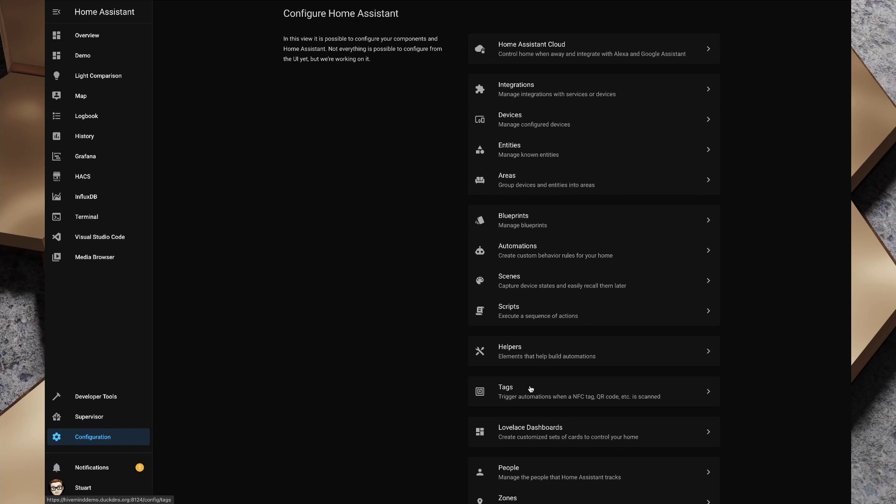
Check the configuration in Server Controls, verify it is valid, then confirm a Home Assistant restart
scroll(531, 389, "down", 5)
left_click(528, 379)
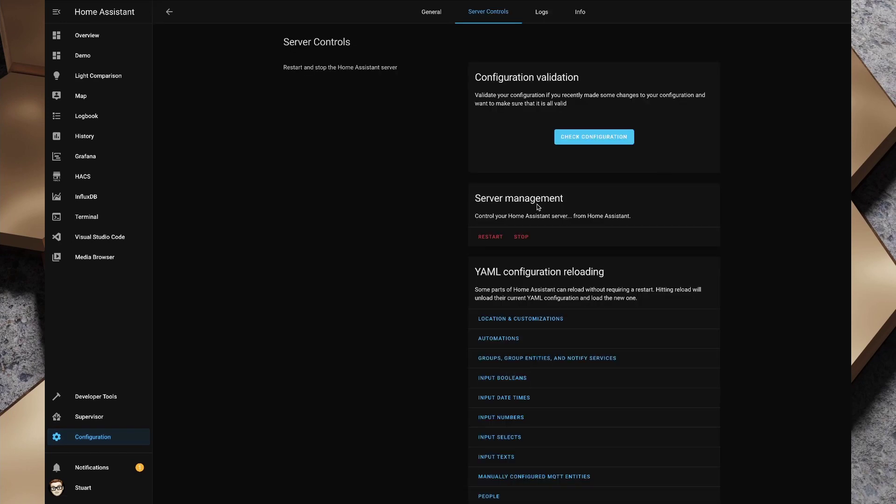
left_click(594, 141)
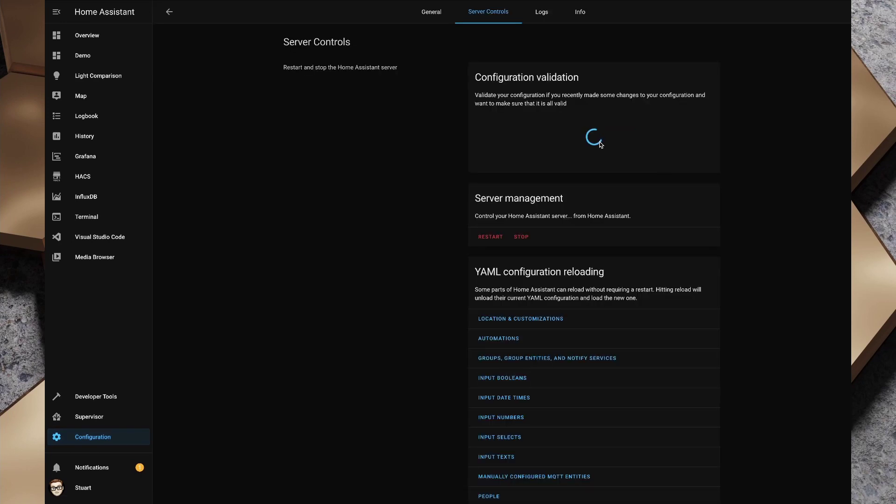
left_click_drag(565, 125, 643, 126)
left_click(652, 128)
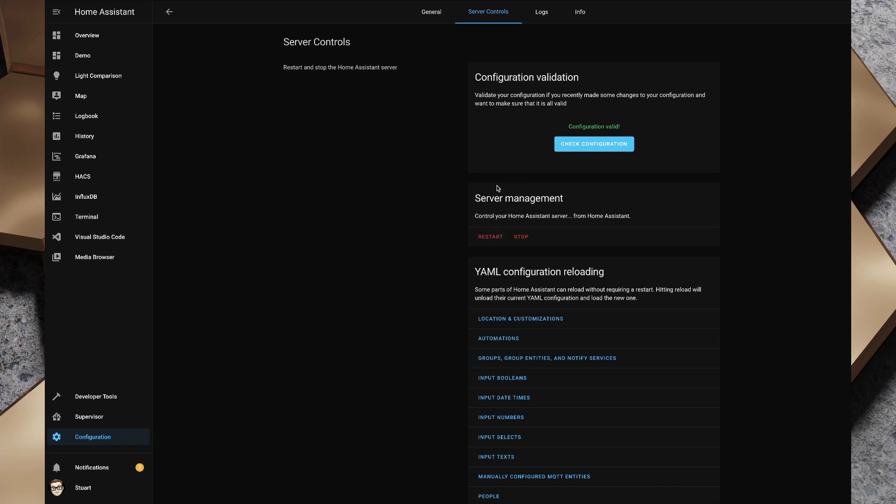
left_click(490, 237)
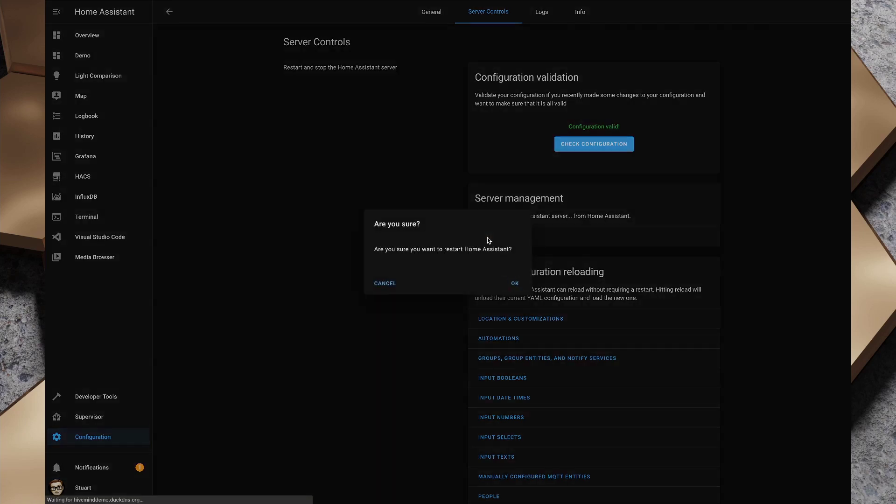
left_click(516, 285)
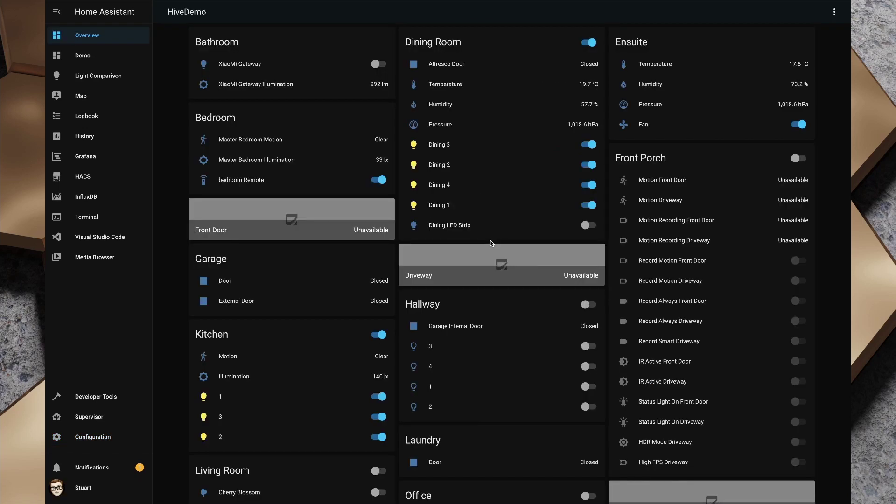
Toggle Hallway Lights 4, 3, 2 and 1 on and back off in the Overview light card
scroll(523, 163, "down", 3)
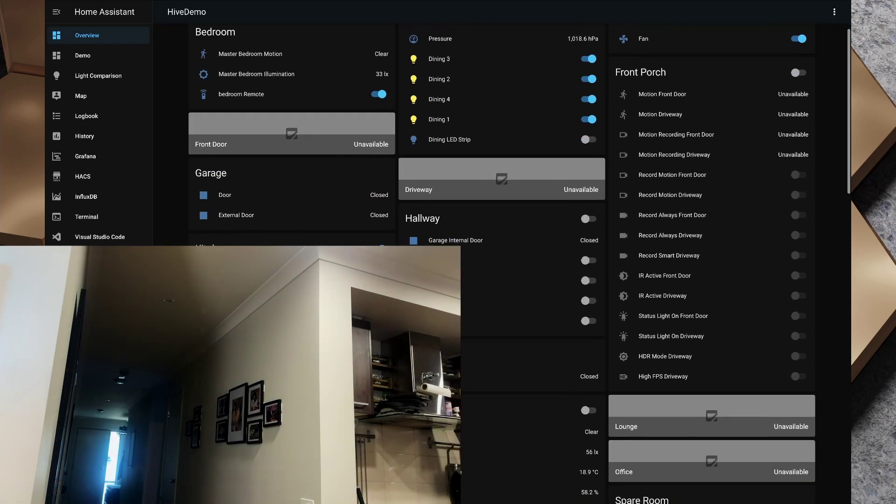
scroll(523, 163, "down", 2)
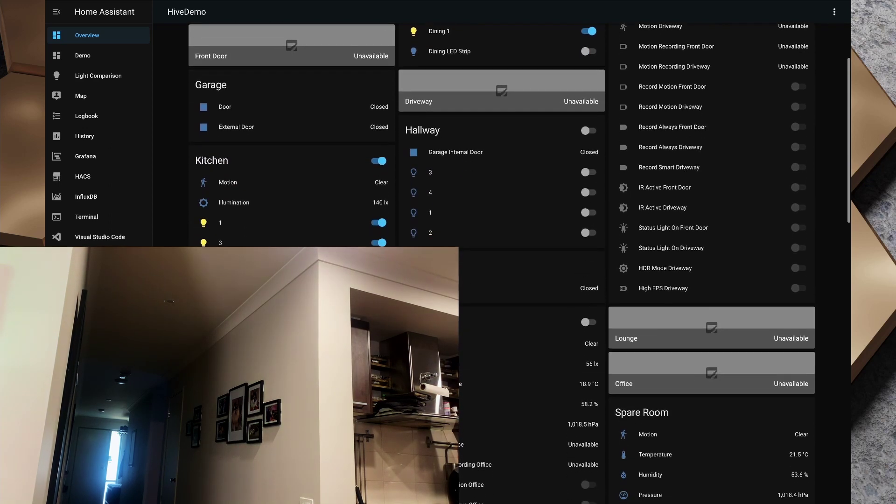
scroll(523, 163, "down", 4)
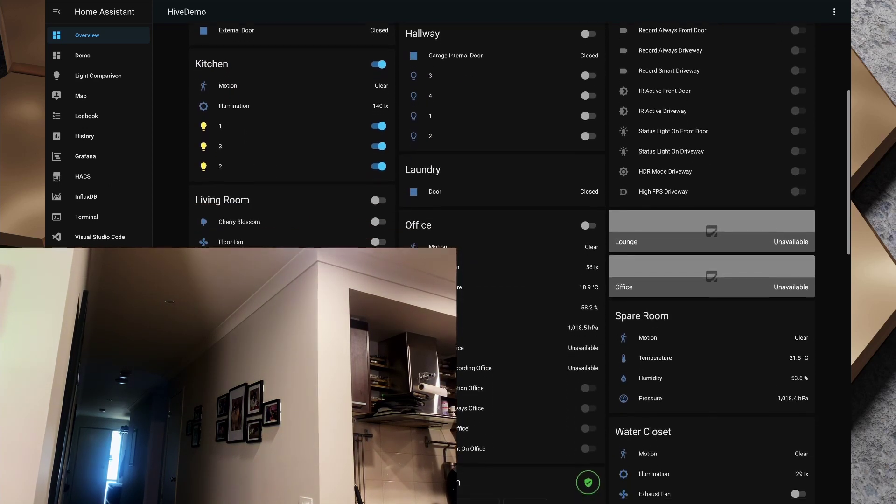
scroll(729, 323, "down", 6)
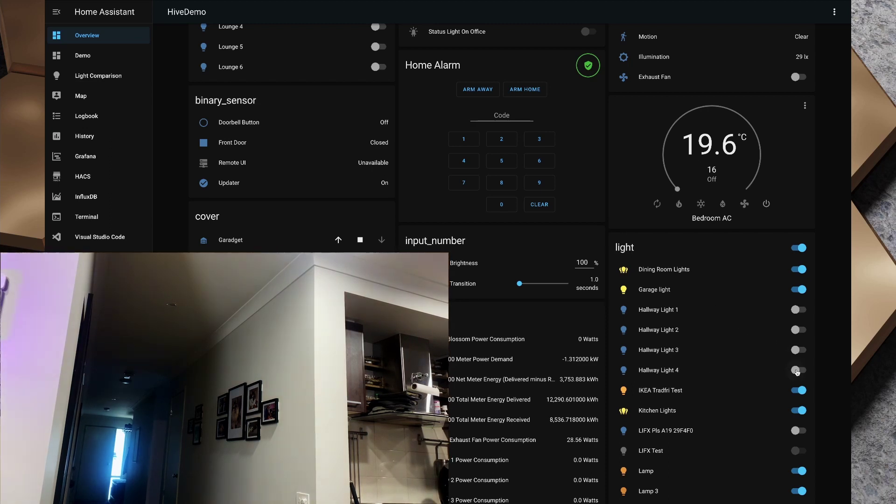
left_click(797, 371)
left_click(797, 371)
left_click(798, 352)
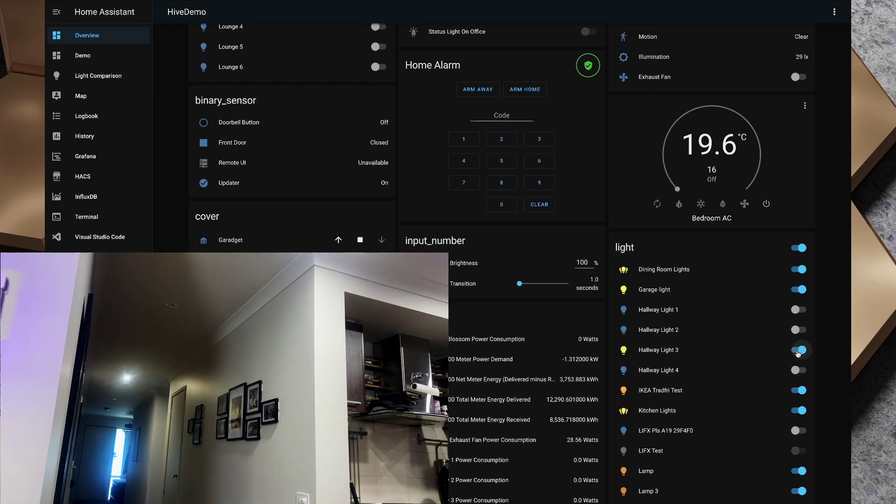
left_click(800, 350)
left_click(799, 330)
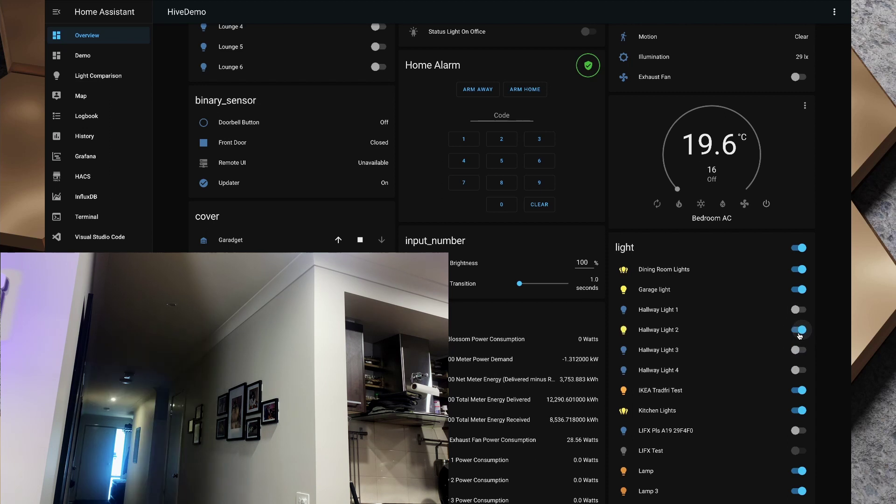
left_click(799, 330)
left_click(800, 310)
left_click(800, 309)
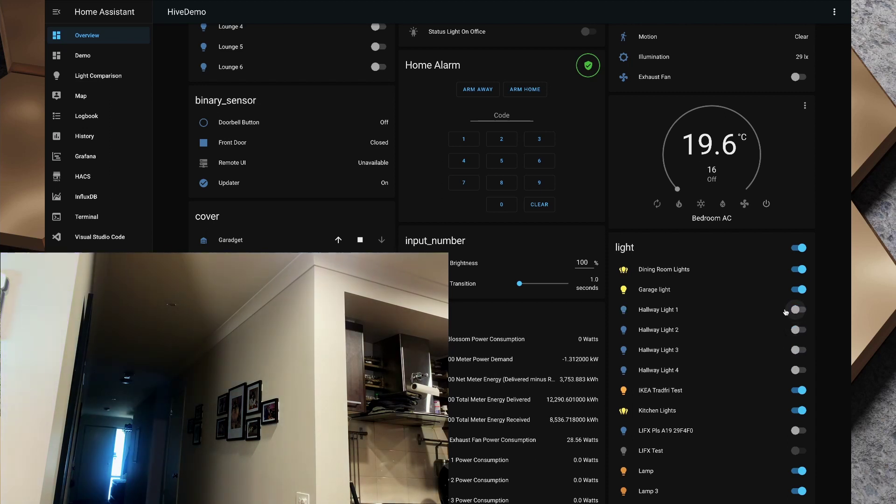
Turn Hallway Light 1 on and off from its details dialog, then close it
scroll(708, 333, "up", 1)
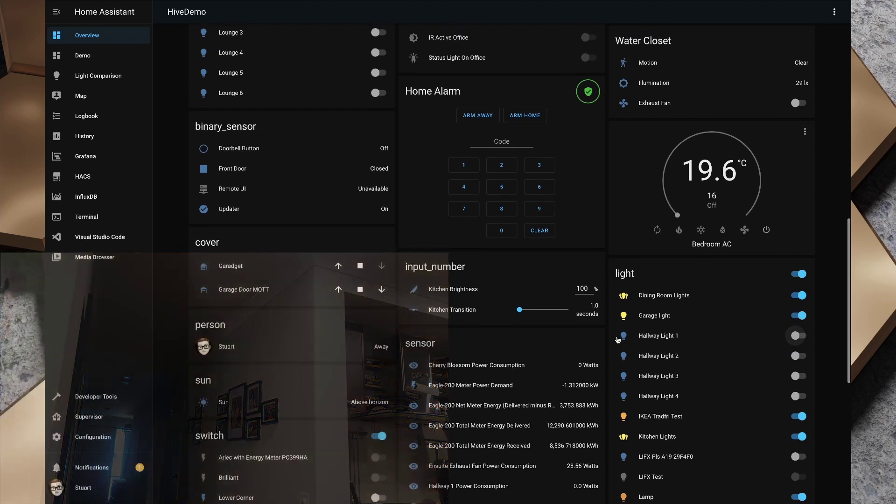
left_click(677, 335)
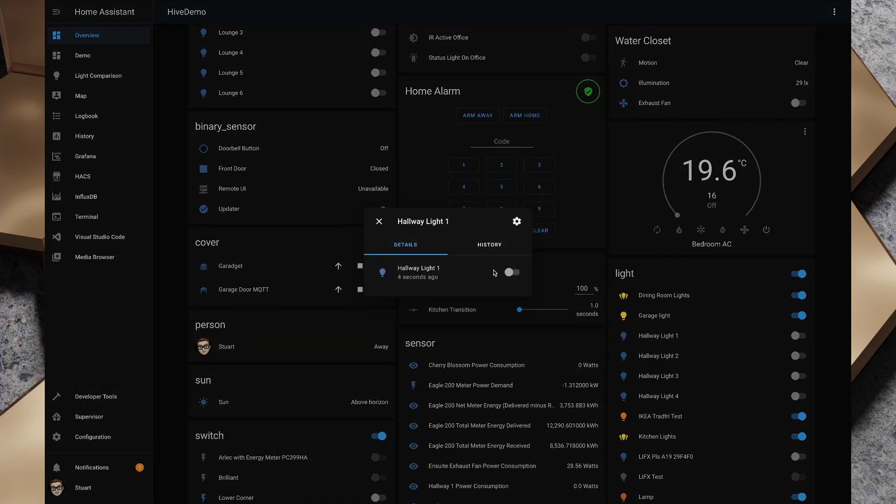
left_click(510, 272)
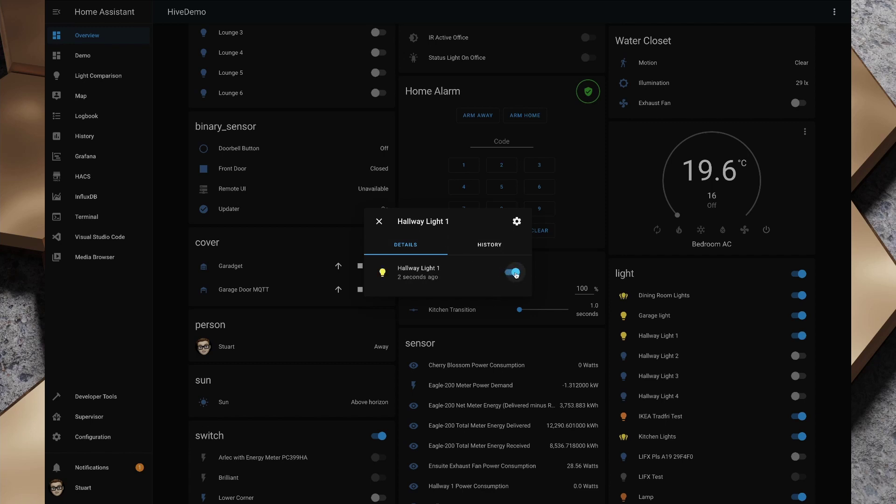
left_click(516, 273)
left_click(379, 222)
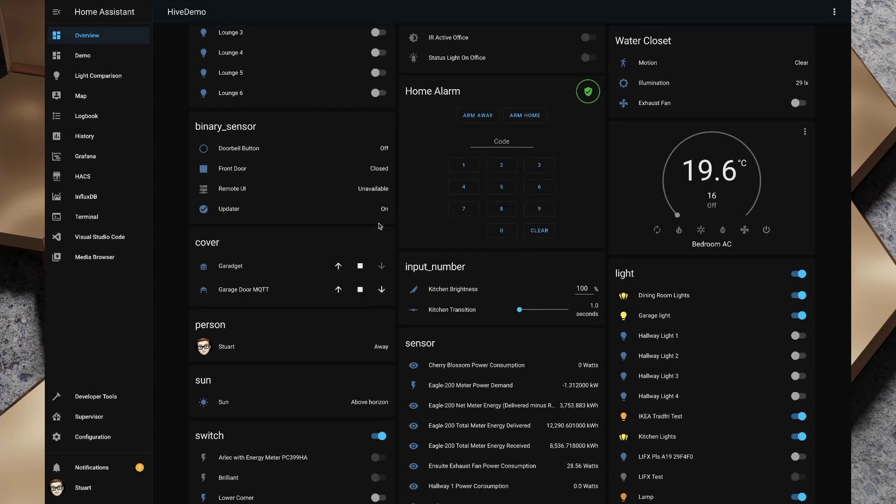
Turn hallway light 1 on in the Hallway card, then off from the light card
scroll(478, 266, "up", 5)
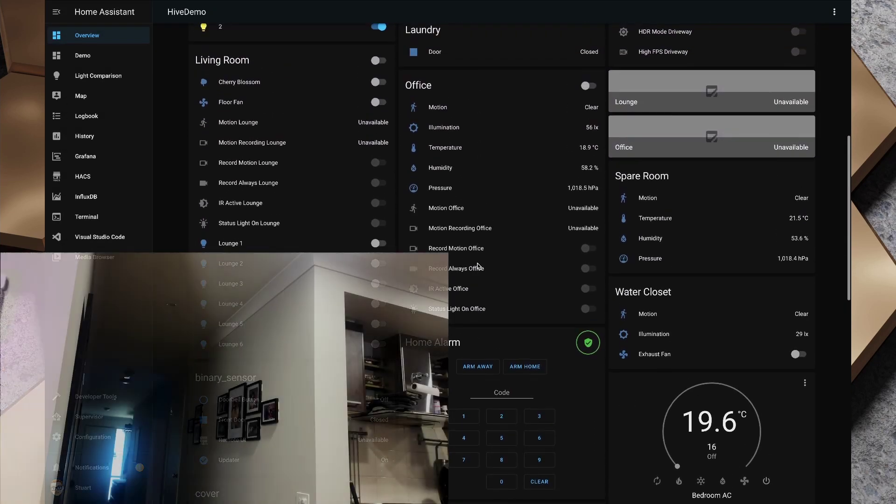
scroll(479, 266, "up", 5)
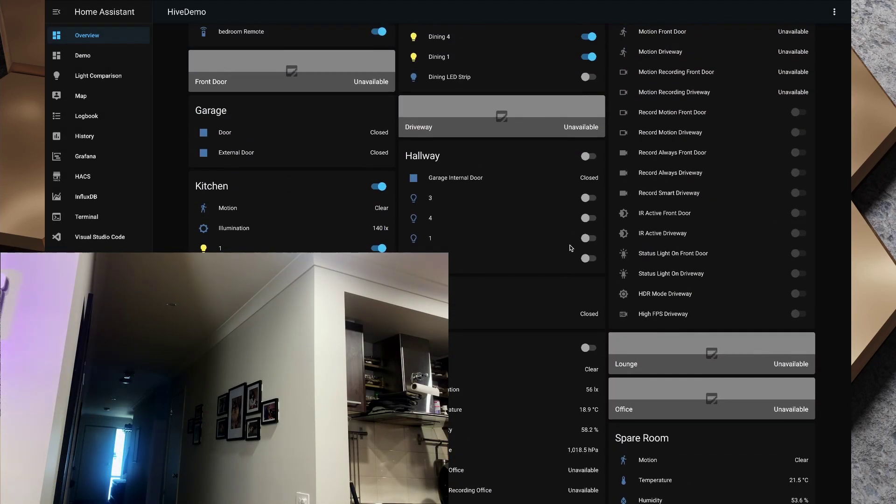
left_click(587, 238)
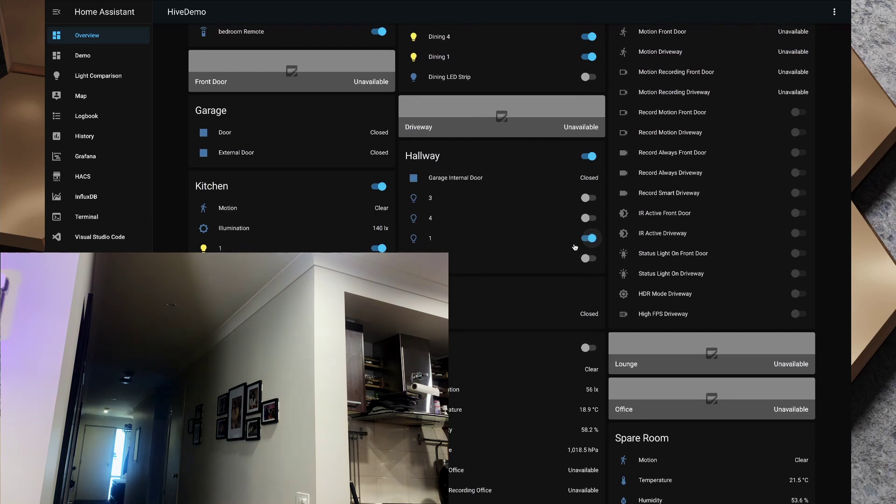
scroll(560, 246, "down", 10)
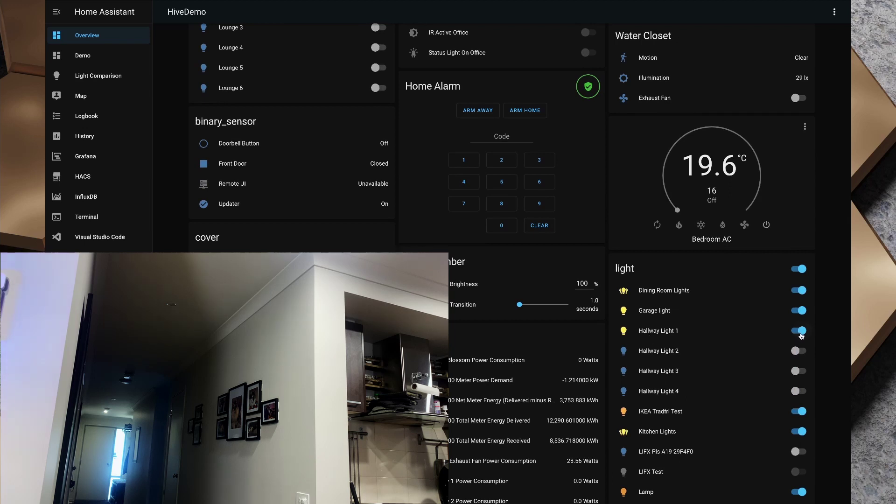
left_click(800, 332)
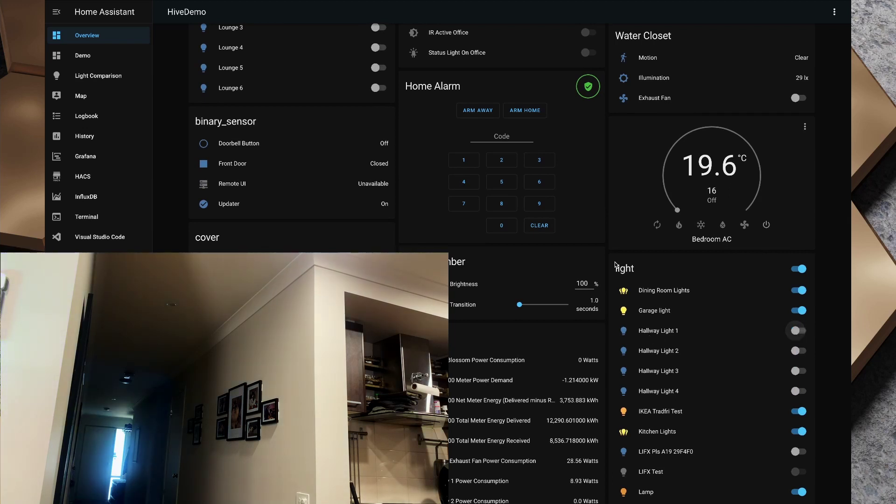
scroll(615, 264, "up", 10)
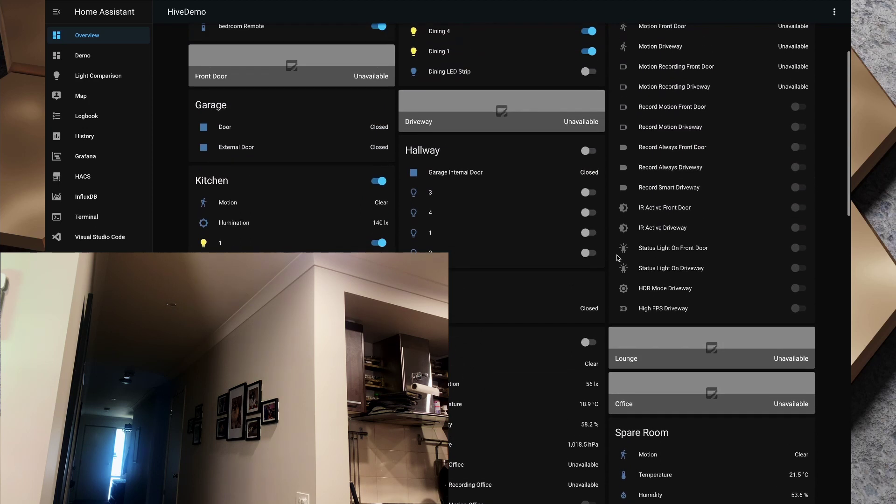